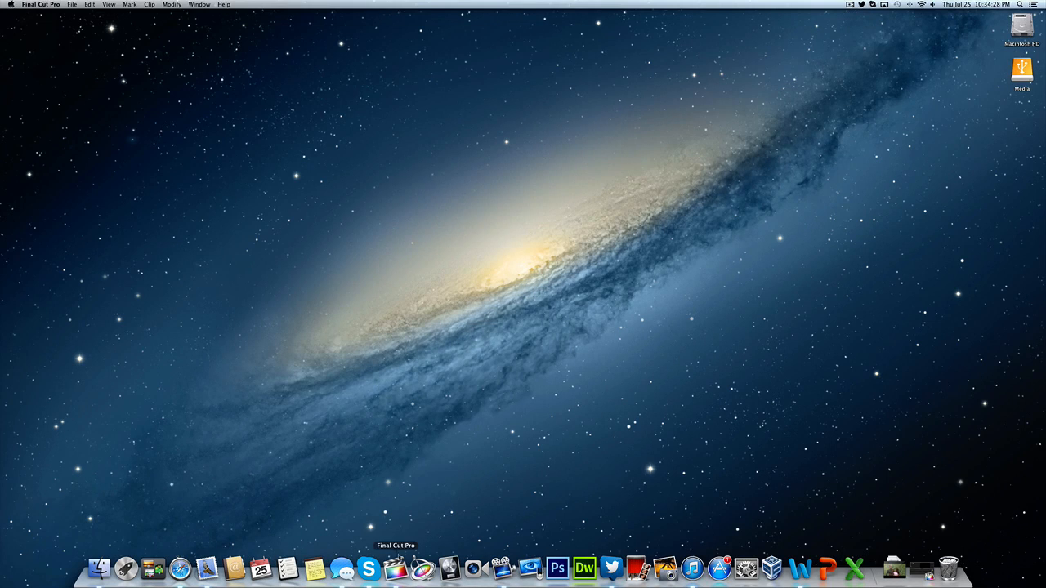
Step: Switch to Final Cut Pro, add the freecouplewalking clip to the start of the timeline and return to its video properties
{"action": "left_click", "coordinate": [396, 566]}
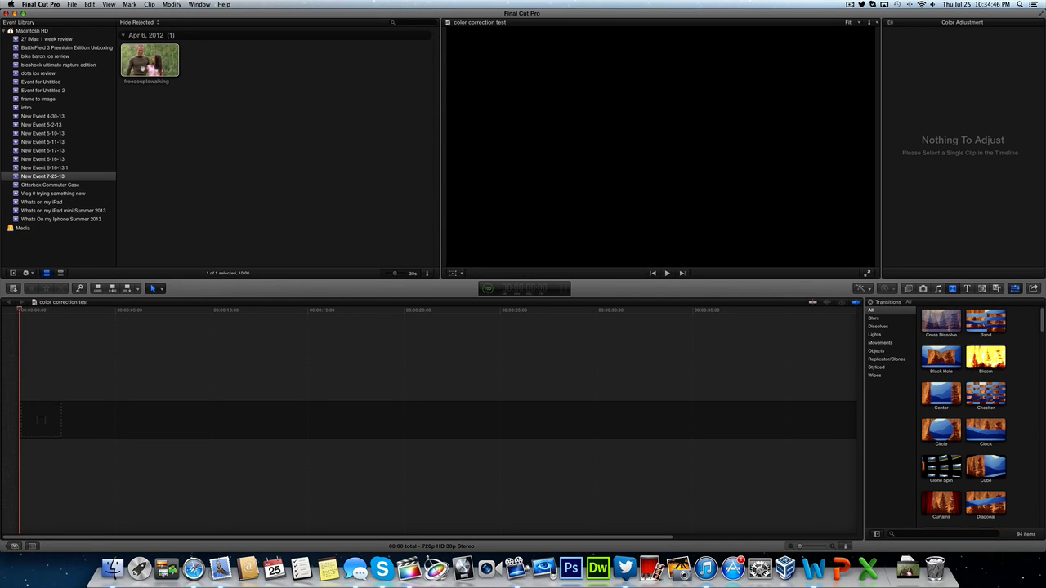
{"action": "left_click_drag", "start_coordinate": [143, 69], "coordinate": [191, 381]}
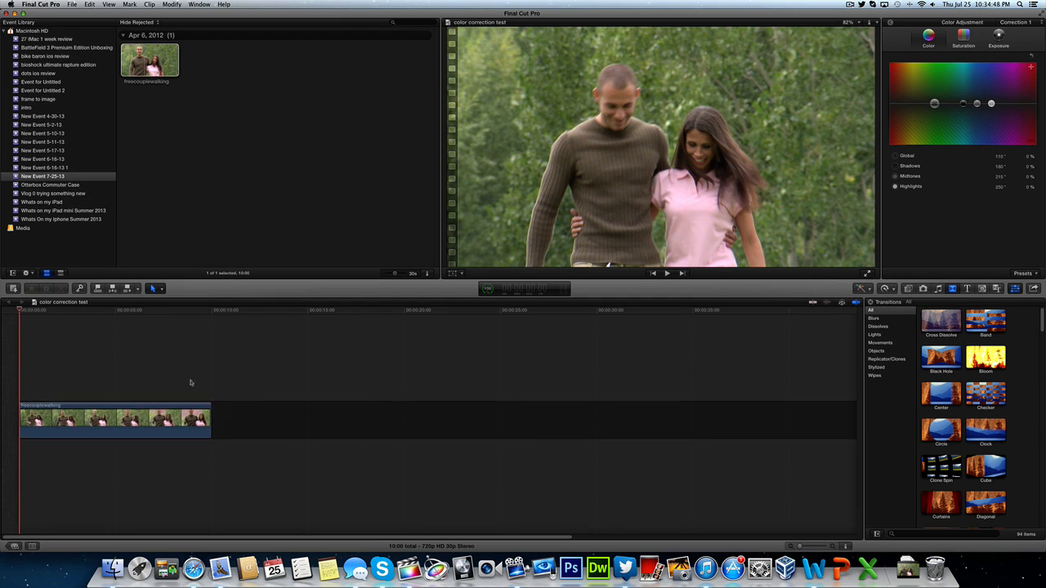
{"action": "left_click", "coordinate": [890, 23]}
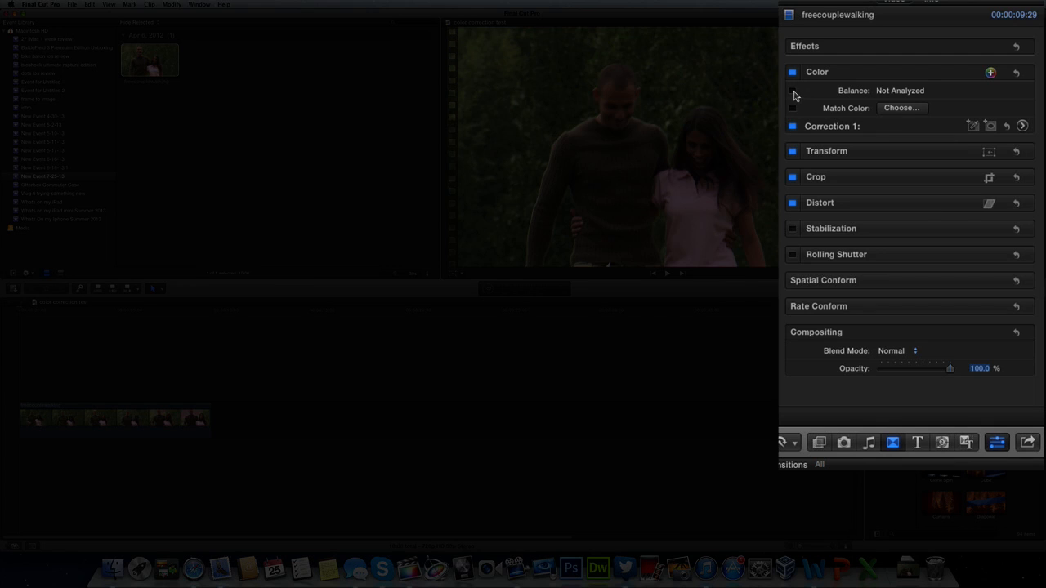
Step: Toggle the clip's automatic color Balance on and off to compare the picture, leaving it off
{"action": "left_click", "coordinate": [793, 96]}
{"action": "left_click", "coordinate": [793, 90]}
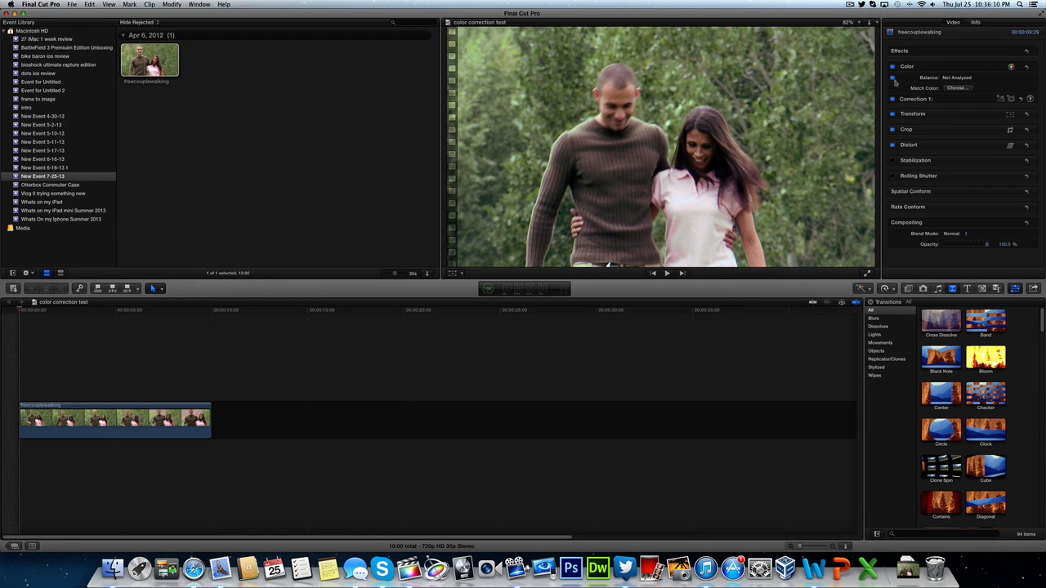
{"action": "left_click", "coordinate": [892, 78]}
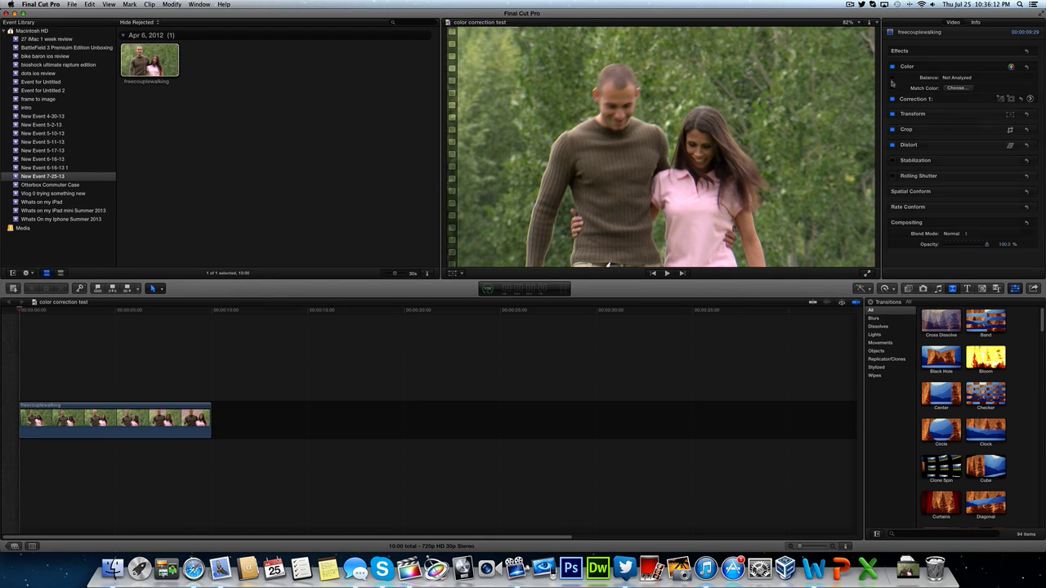
{"action": "left_click", "coordinate": [892, 78]}
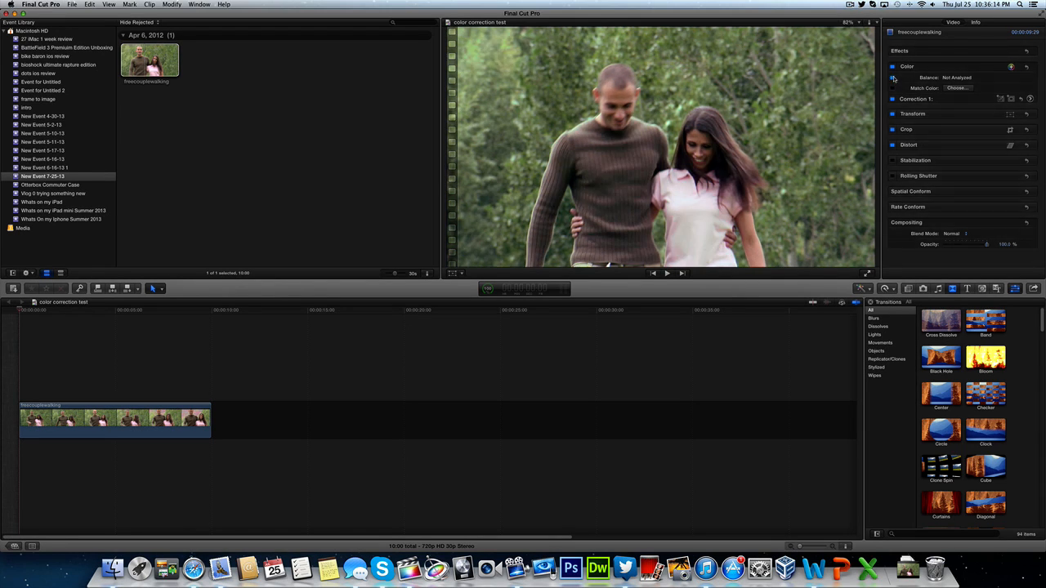
{"action": "left_click", "coordinate": [893, 79]}
{"action": "left_click", "coordinate": [894, 79]}
{"action": "left_click", "coordinate": [893, 78]}
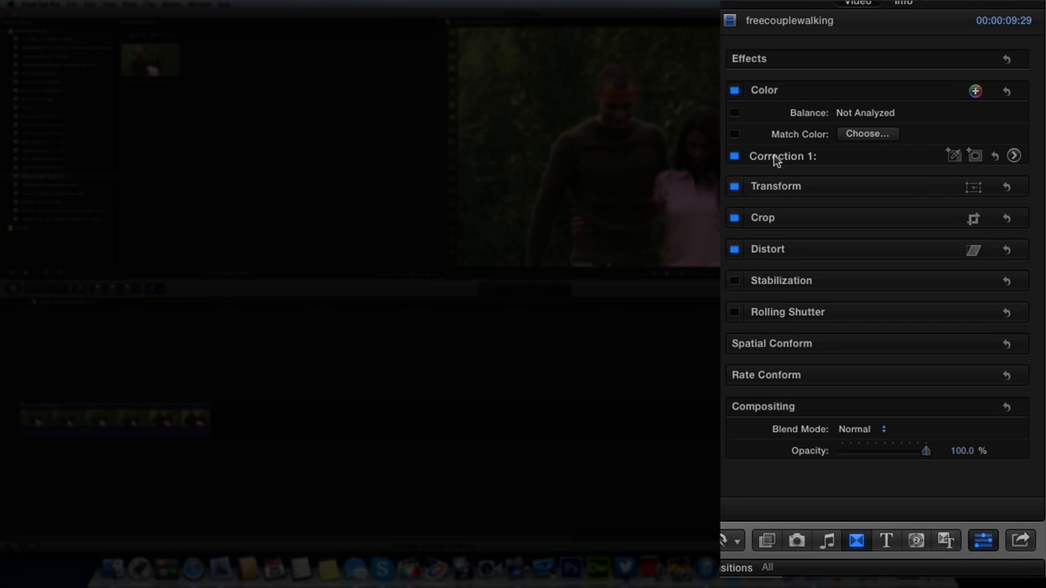
Step: Open the color board of Correction 1 and go through the Color and Saturation controls to the Exposure controls
{"action": "left_click", "coordinate": [1014, 157]}
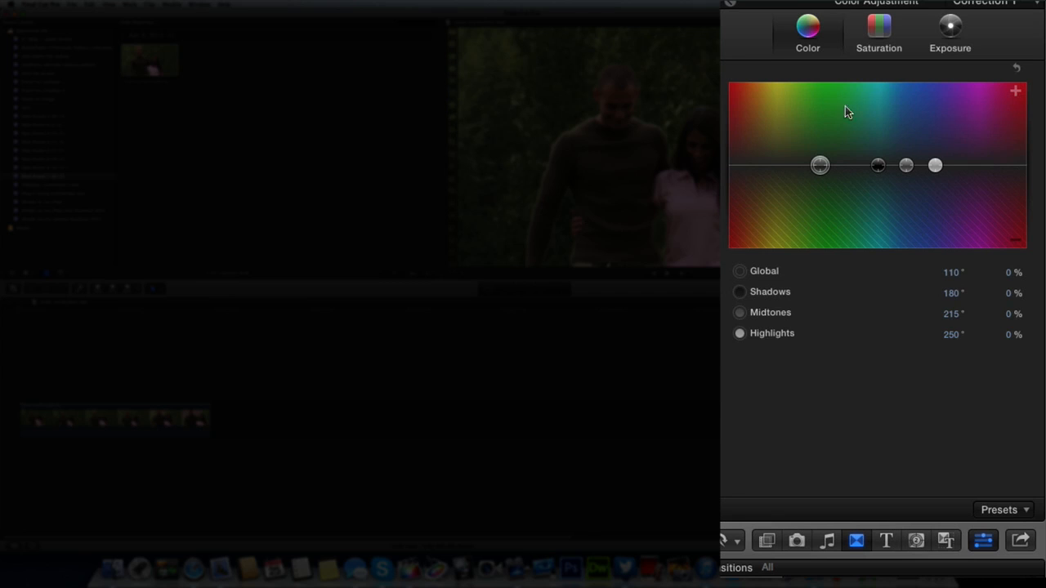
{"action": "left_click", "coordinate": [891, 47]}
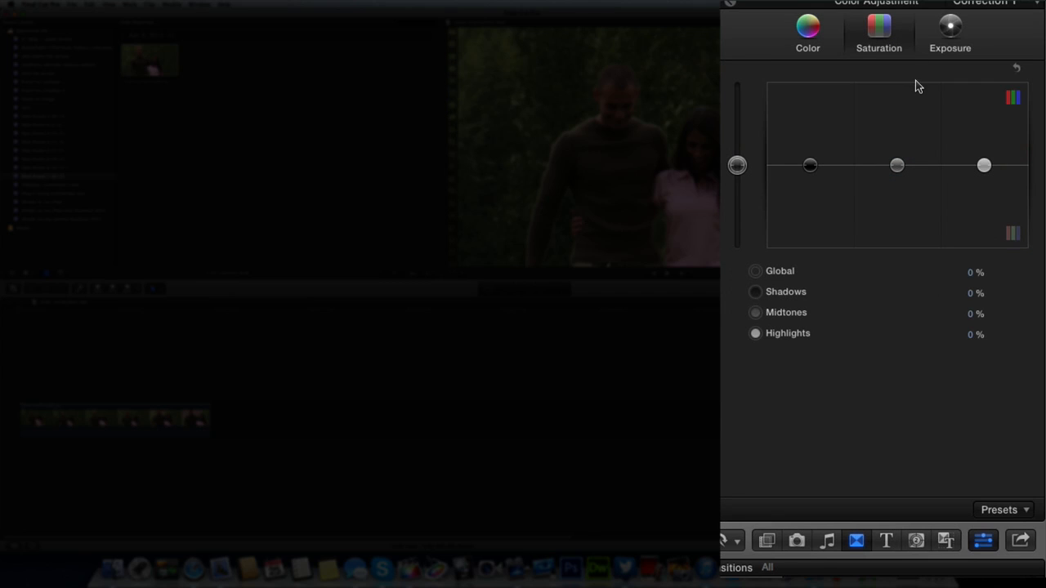
{"action": "left_click", "coordinate": [942, 41]}
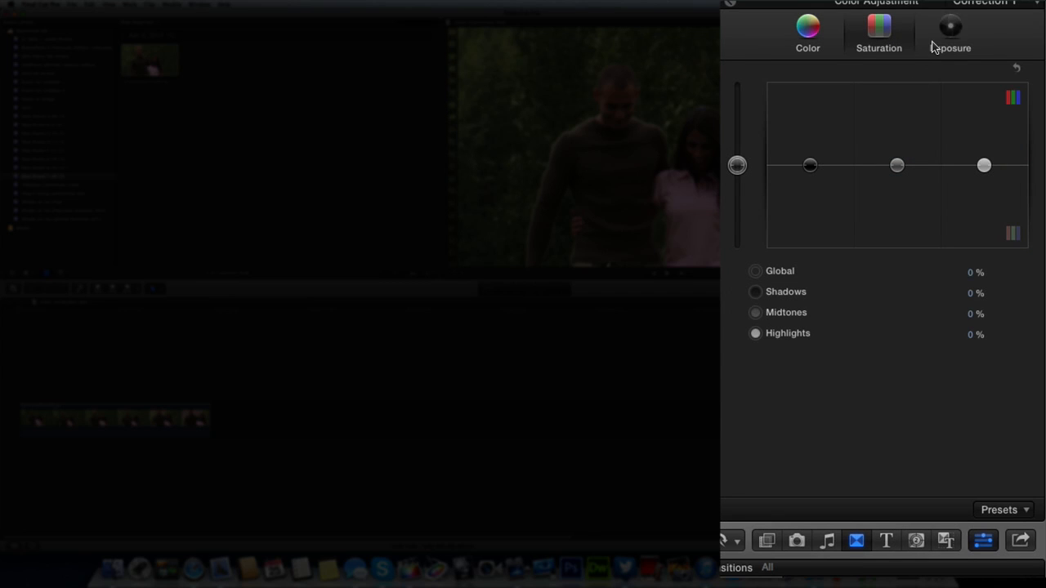
{"action": "left_click", "coordinate": [818, 47]}
{"action": "left_click", "coordinate": [932, 50]}
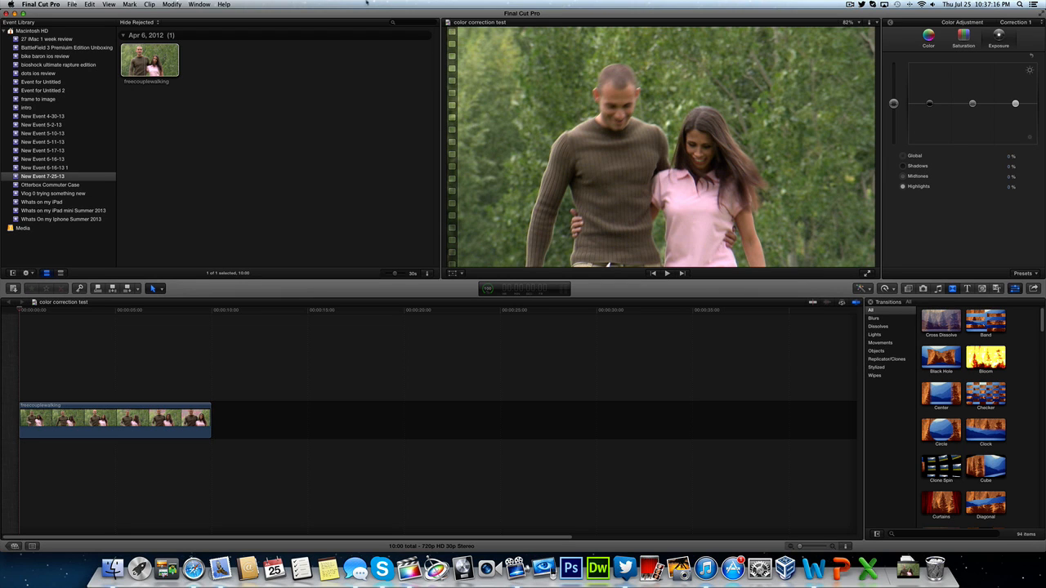
Step: Show the video scopes beside the picture and review the available waveform display settings
{"action": "left_click", "coordinate": [211, 5]}
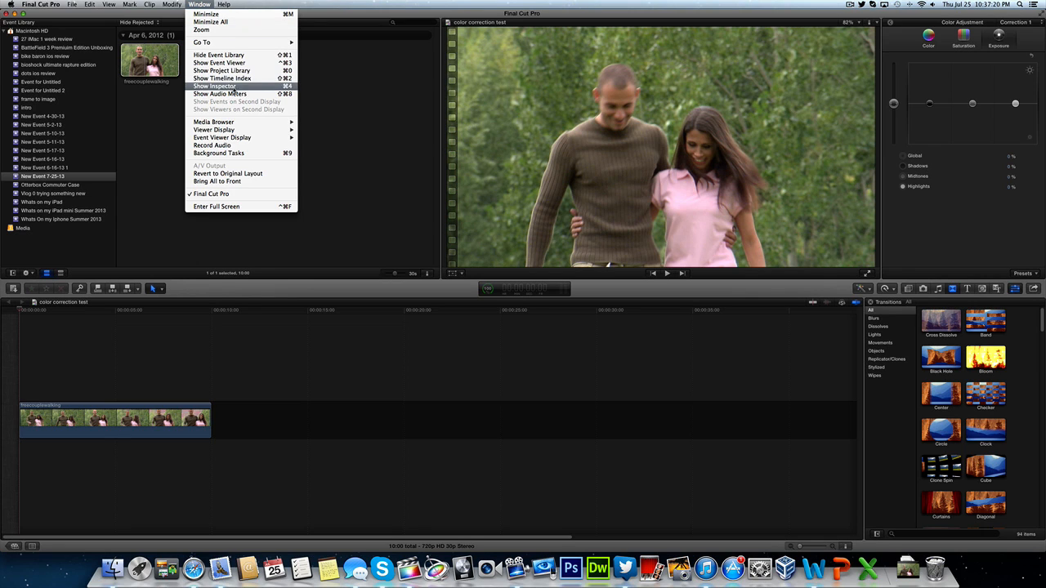
{"action": "mouse_move", "coordinate": [244, 126]}
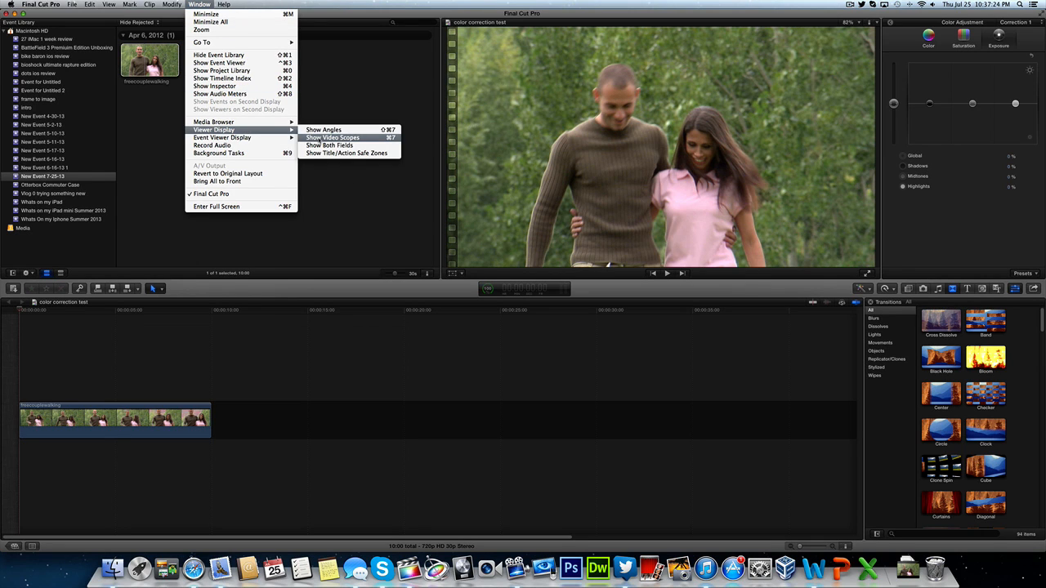
{"action": "left_click", "coordinate": [332, 137]}
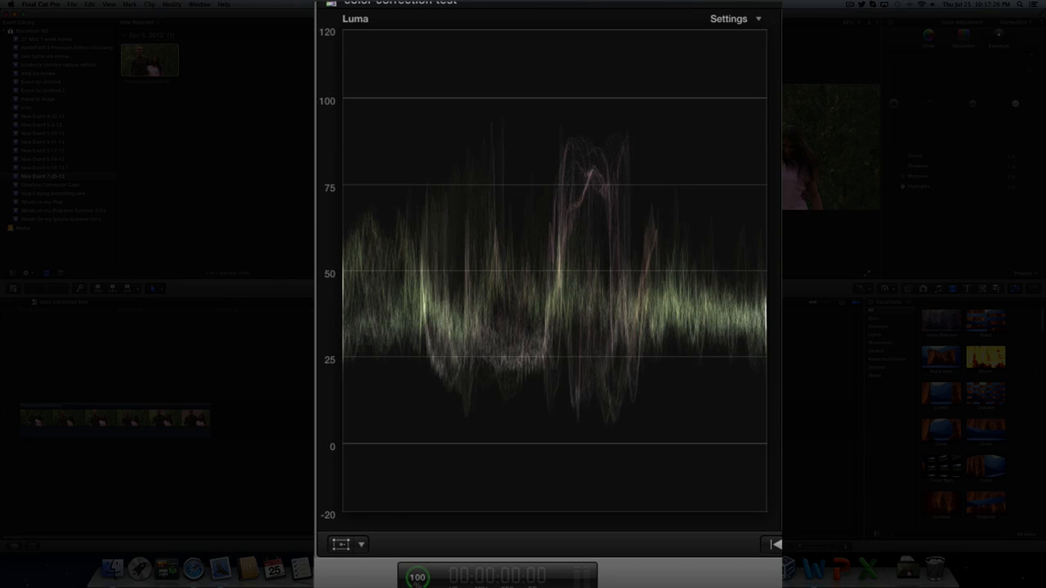
{"action": "left_click", "coordinate": [744, 19]}
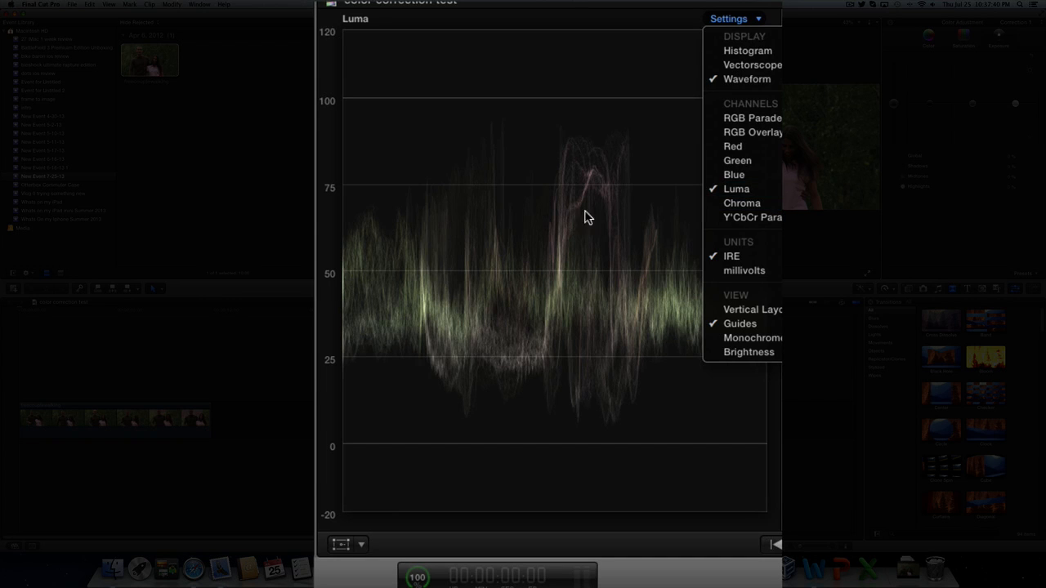
{"action": "left_click", "coordinate": [788, 315]}
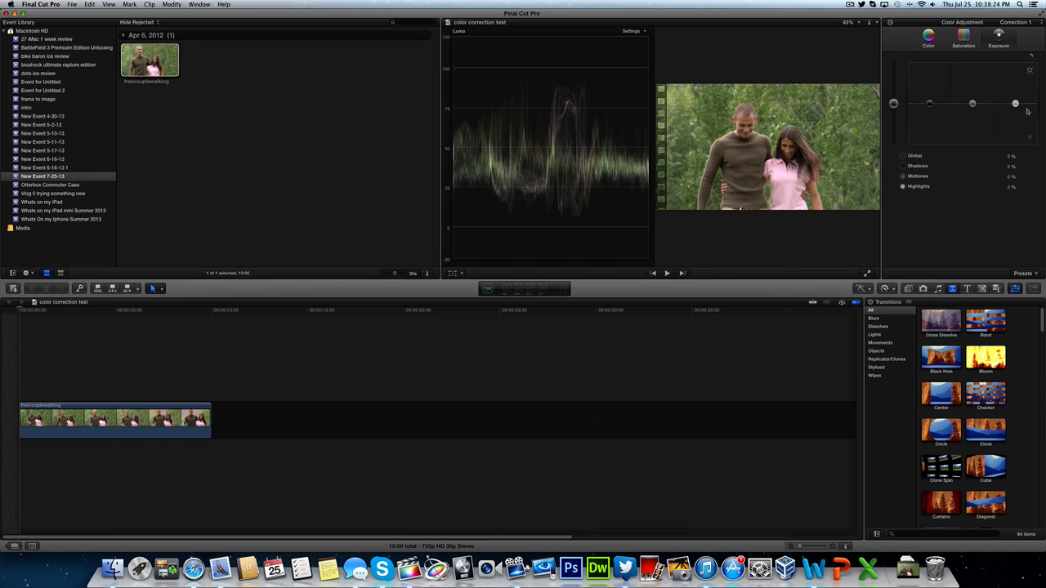
Step: Adjust the clip's exposure: highlights to 15%, midtones to about -19%, shadows to -3% and global to -1%
{"action": "left_click_drag", "start_coordinate": [1016, 106], "coordinate": [1016, 97]}
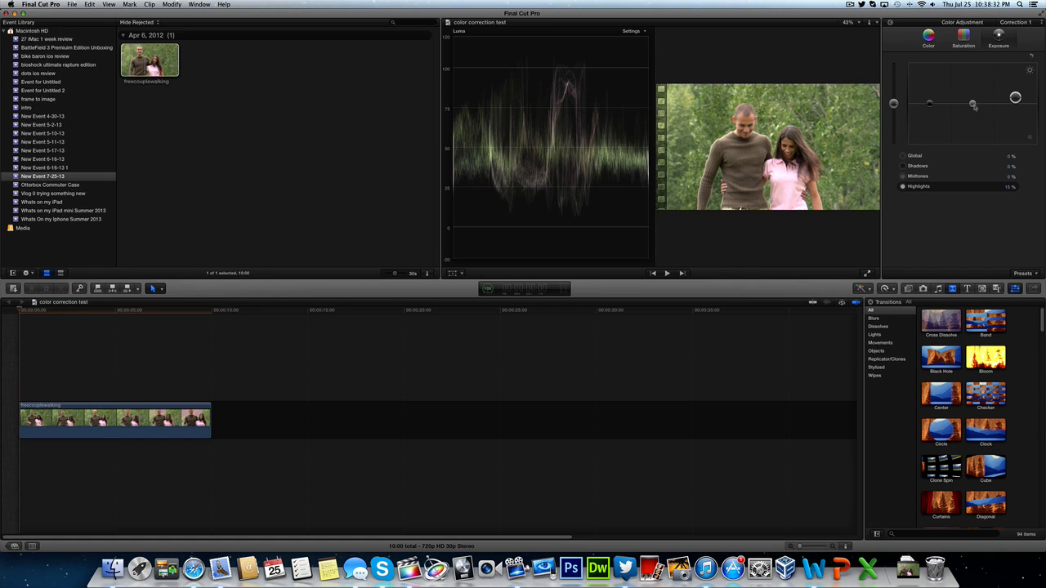
{"action": "left_click_drag", "start_coordinate": [973, 104], "coordinate": [973, 112]}
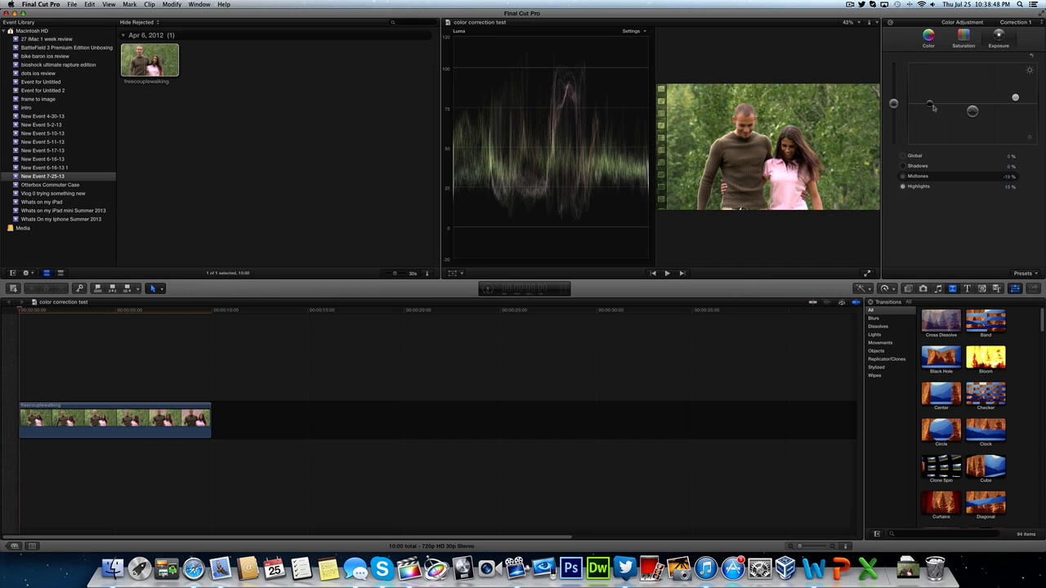
{"action": "left_click_drag", "start_coordinate": [932, 107], "coordinate": [930, 108]}
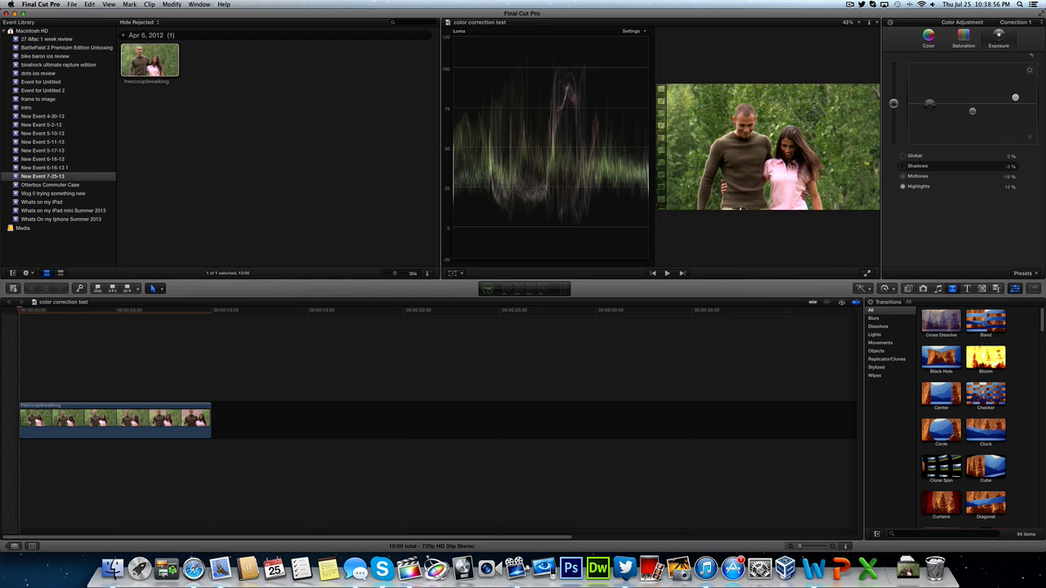
{"action": "left_click_drag", "start_coordinate": [894, 103], "coordinate": [894, 106]}
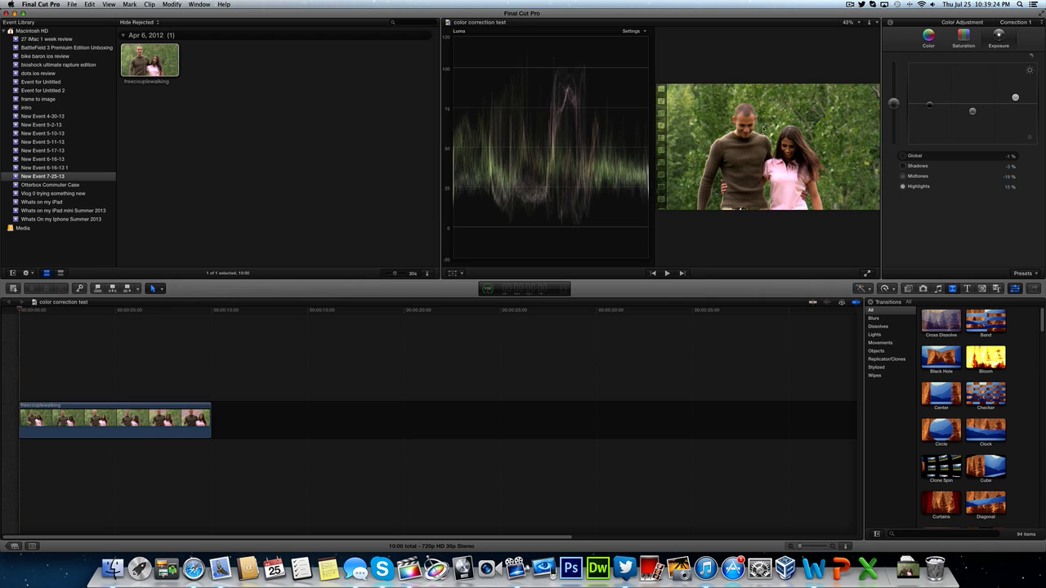
Step: Switch the color board to the Color controls and change the scope's channels to RGB Parade
{"action": "left_click", "coordinate": [924, 43]}
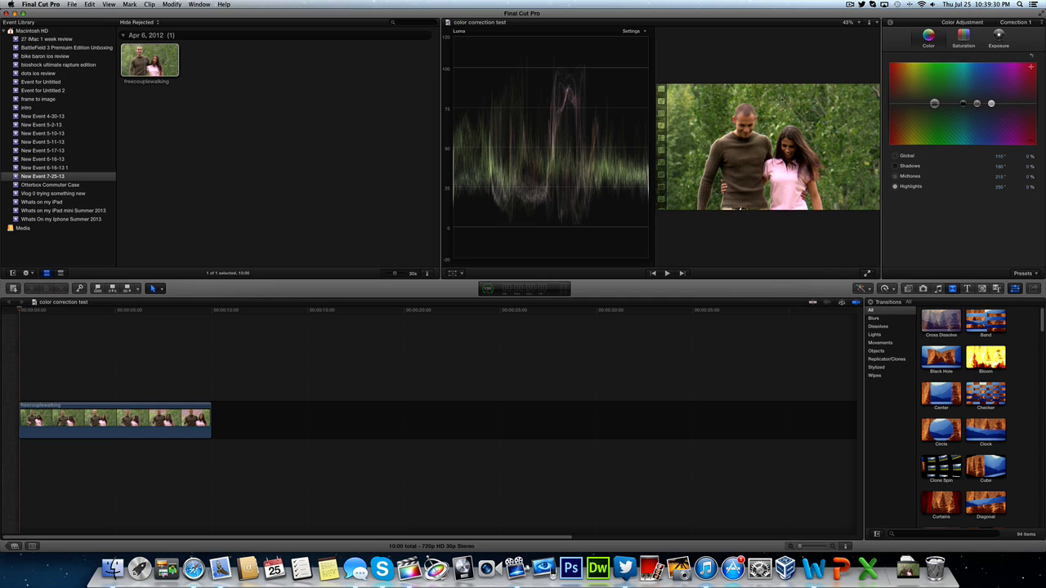
{"action": "left_click", "coordinate": [630, 30]}
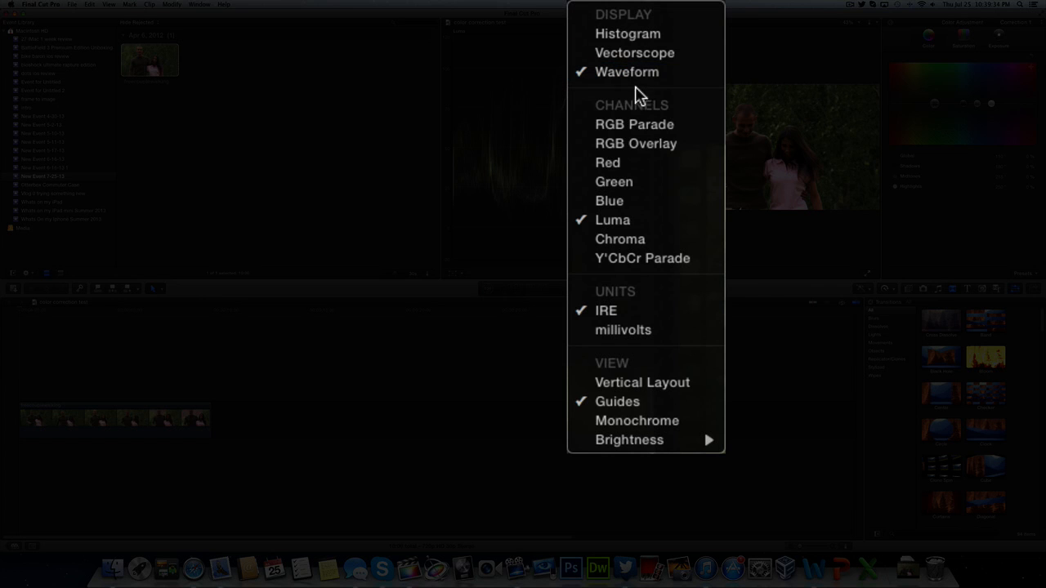
{"action": "left_click", "coordinate": [644, 124]}
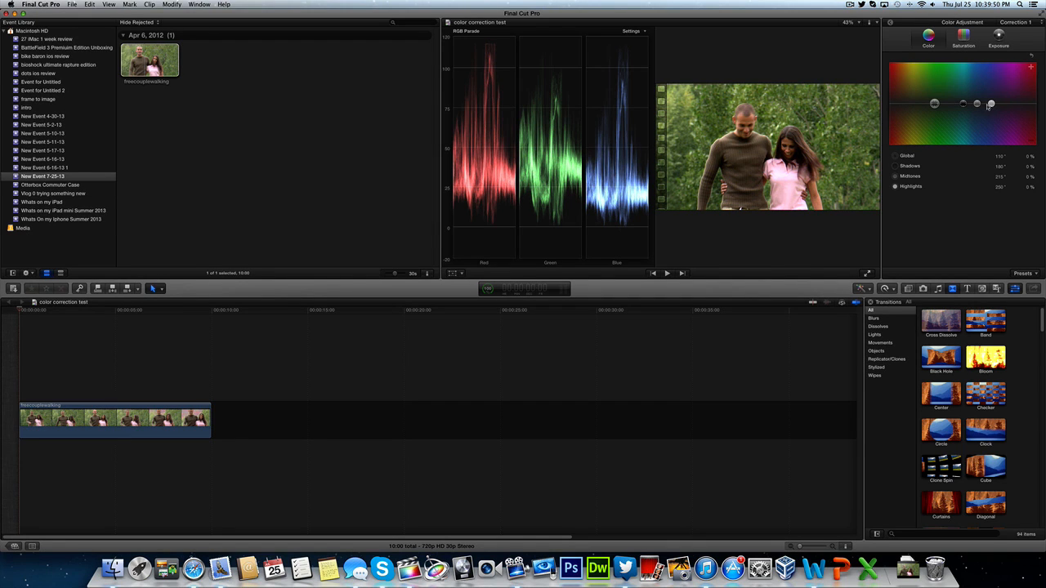
Step: Shift the highlights toward blue to about 19% and lower the blue midtones to -4%
{"action": "left_click_drag", "start_coordinate": [992, 104], "coordinate": [992, 97]}
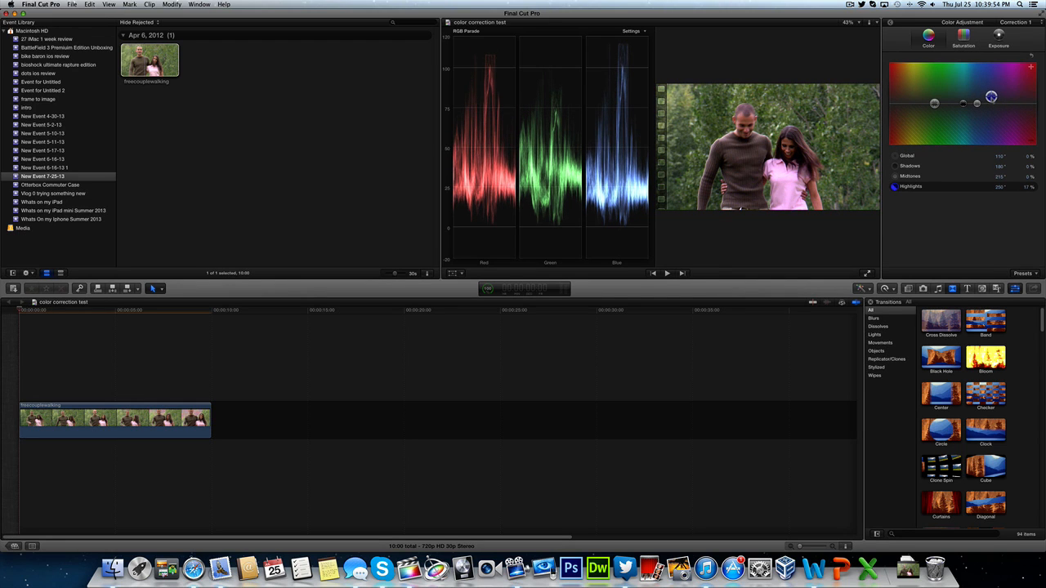
{"action": "mouse_move", "coordinate": [991, 96]}
{"action": "left_mouse_down"}
{"action": "mouse_move", "coordinate": [992, 106]}
{"action": "mouse_move", "coordinate": [991, 96]}
{"action": "left_mouse_up"}
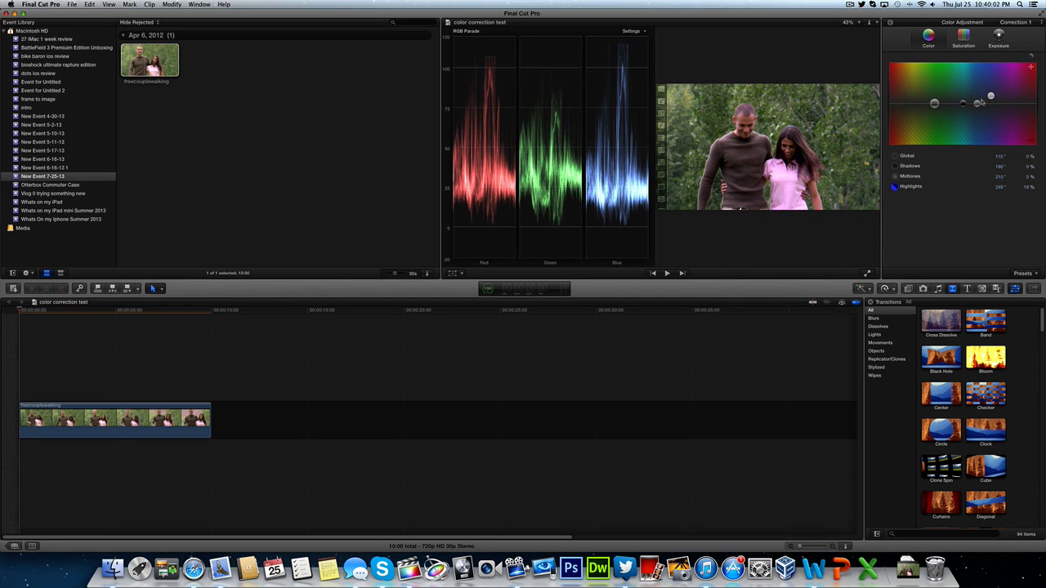
{"action": "left_click_drag", "start_coordinate": [977, 104], "coordinate": [978, 105]}
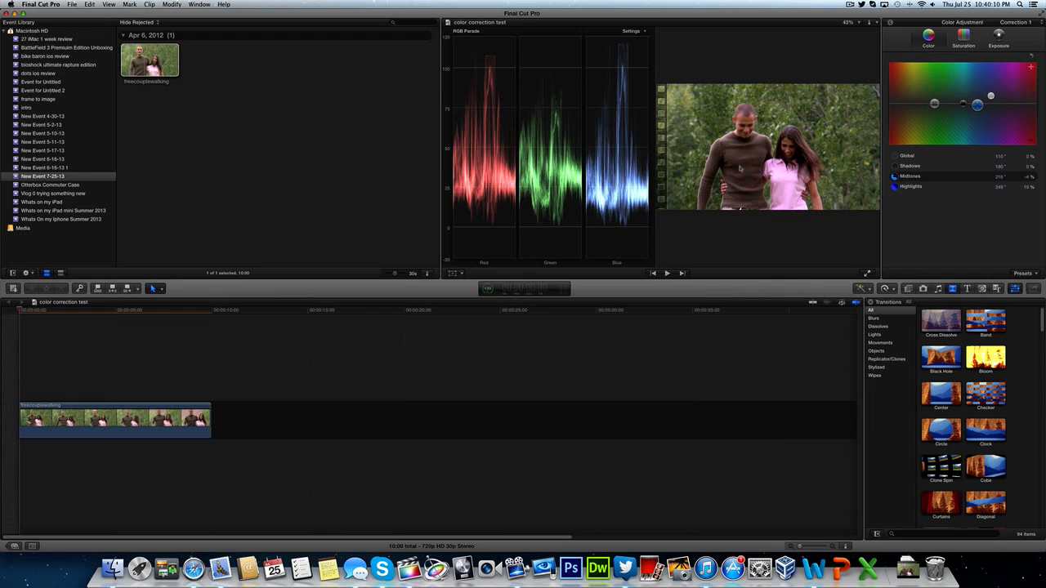
Step: Set the shadows' color to about 177° at -2% and shift the global color toward green to 5%
{"action": "left_click_drag", "start_coordinate": [964, 106], "coordinate": [934, 106]}
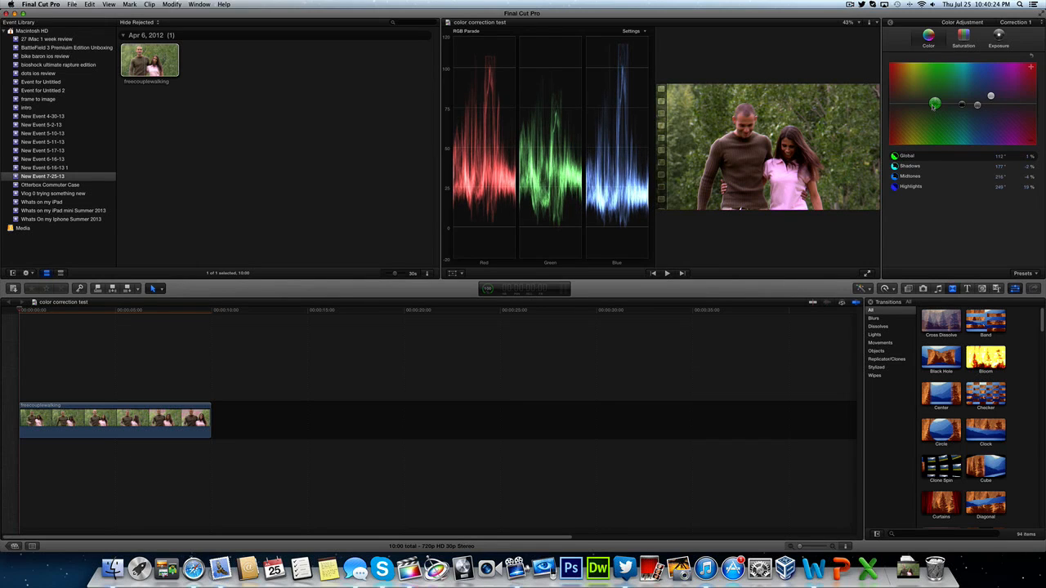
{"action": "left_click_drag", "start_coordinate": [933, 107], "coordinate": [934, 108]}
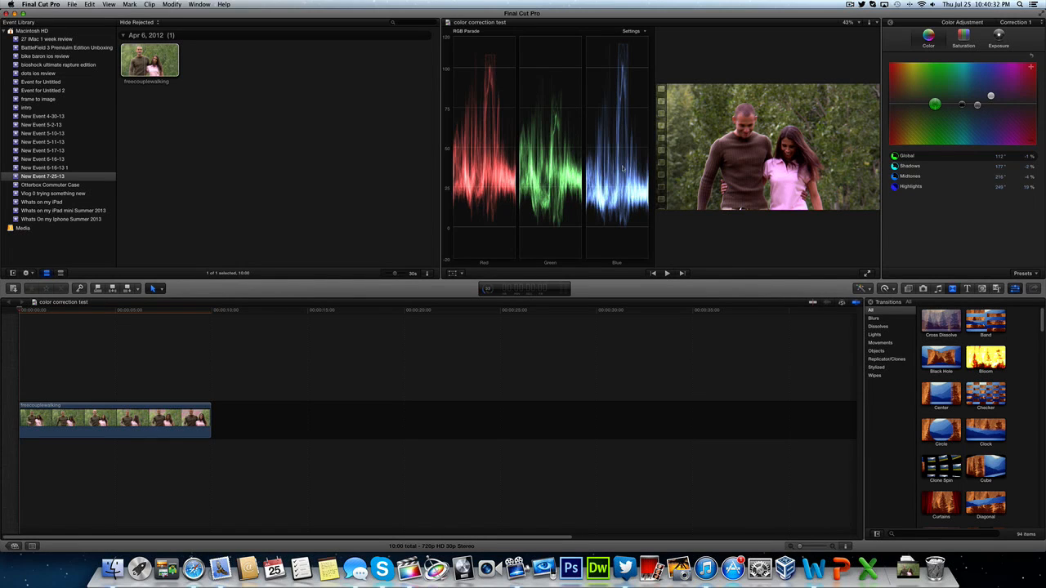
{"action": "left_click_drag", "start_coordinate": [934, 107], "coordinate": [937, 102]}
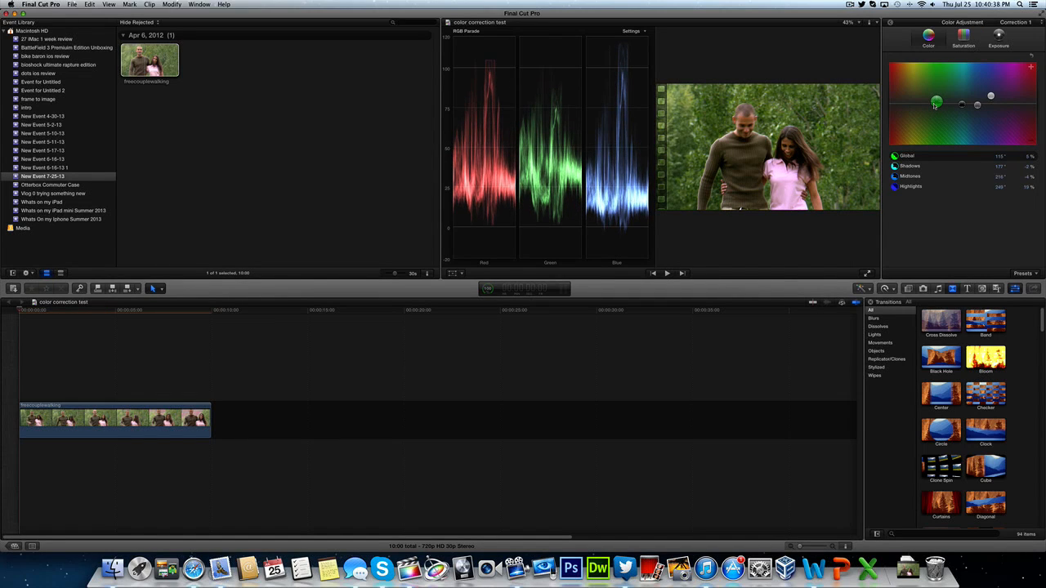
{"action": "left_click_drag", "start_coordinate": [936, 104], "coordinate": [936, 104]}
Step: Change the scope's channels back to Luma and return to the Exposure controls
{"action": "left_click", "coordinate": [634, 31]}
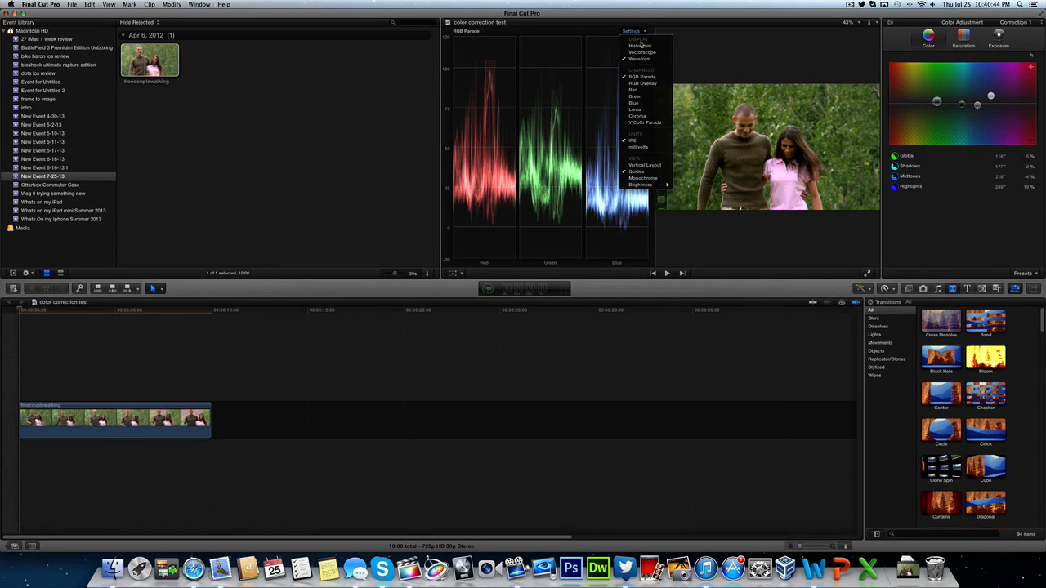
{"action": "left_click", "coordinate": [645, 110]}
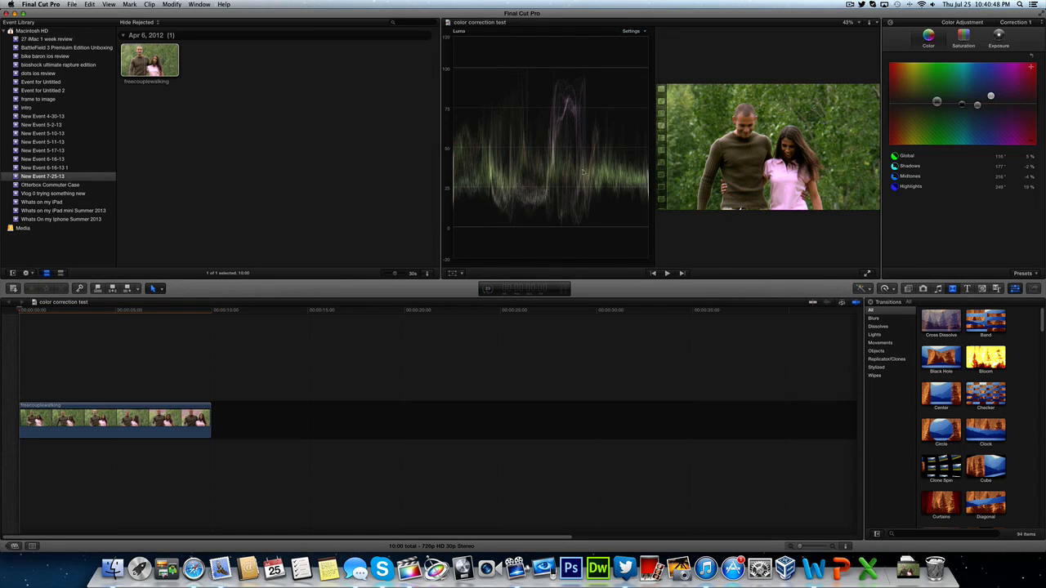
{"action": "left_click", "coordinate": [999, 35]}
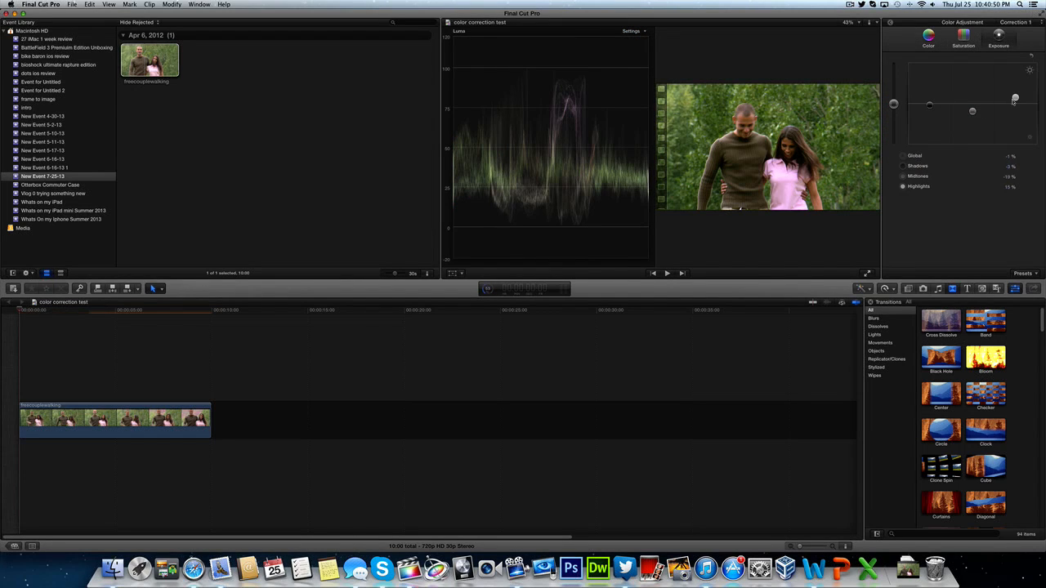
Step: Refine the exposure: highlights to 22%, midtones to -14%, shadows to -11% and global to -1%
{"action": "left_click", "coordinate": [1016, 99]}
{"action": "left_click_drag", "start_coordinate": [1016, 96], "coordinate": [972, 116]}
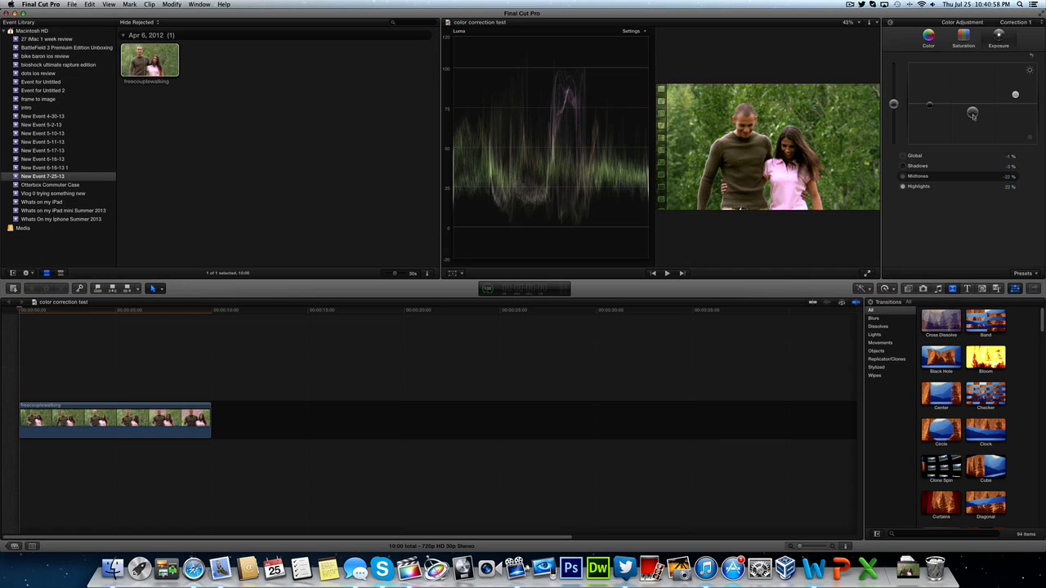
{"action": "left_click_drag", "start_coordinate": [929, 107], "coordinate": [972, 109]}
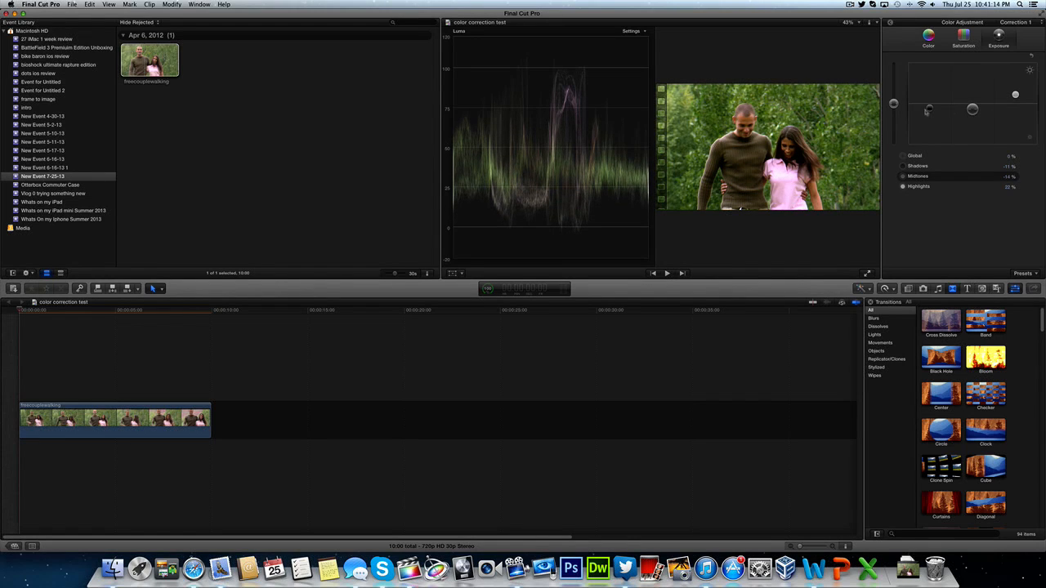
{"action": "left_click_drag", "start_coordinate": [894, 107], "coordinate": [894, 108]}
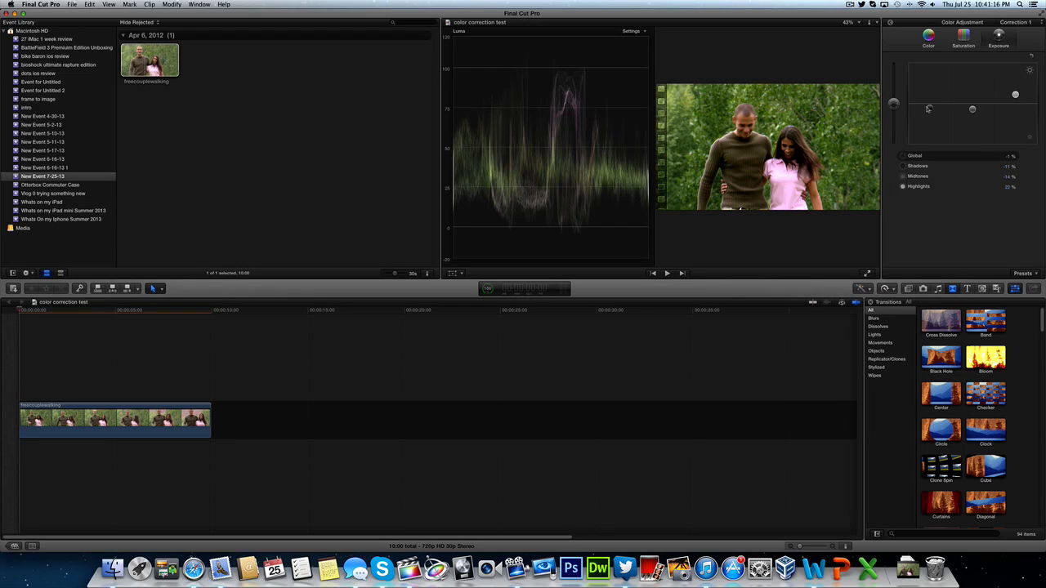
Step: Set the highlights' exposure to 26% and the shadows' exposure to -9%, and hide the video scopes
{"action": "left_click_drag", "start_coordinate": [1016, 96], "coordinate": [1016, 93]}
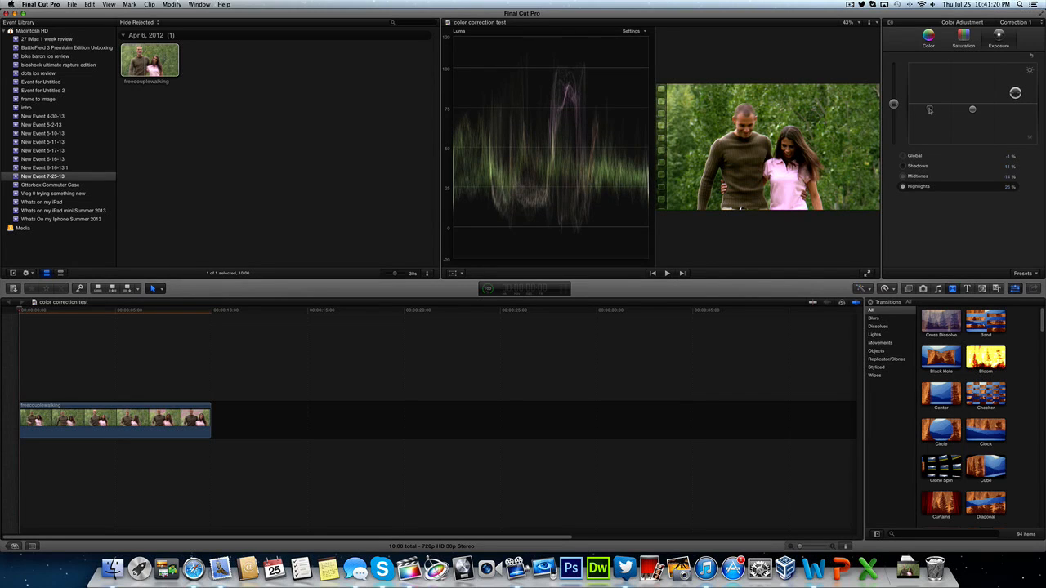
{"action": "left_click_drag", "start_coordinate": [929, 108], "coordinate": [929, 107]}
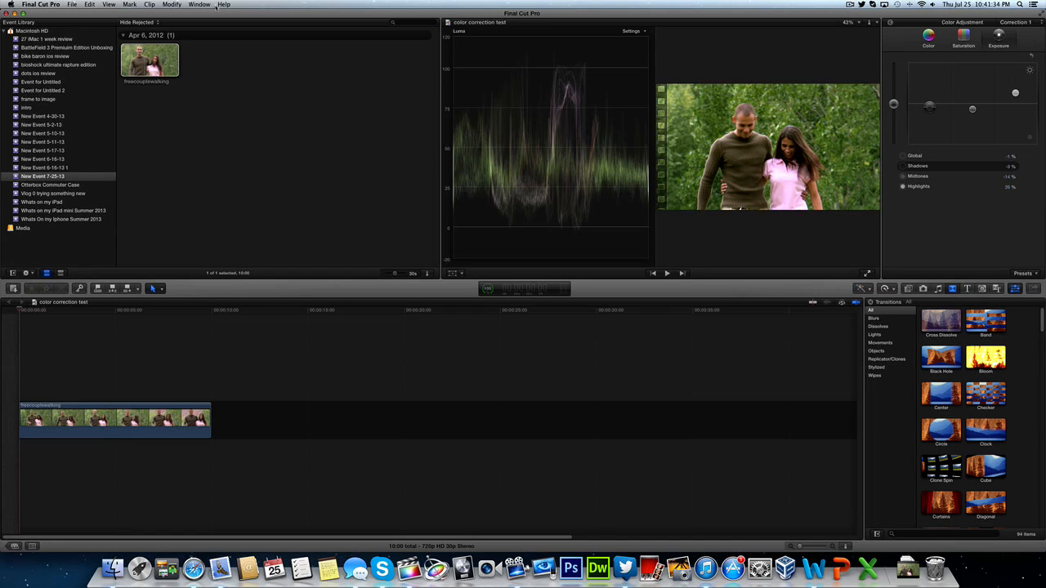
{"action": "key", "text": "super+7"}
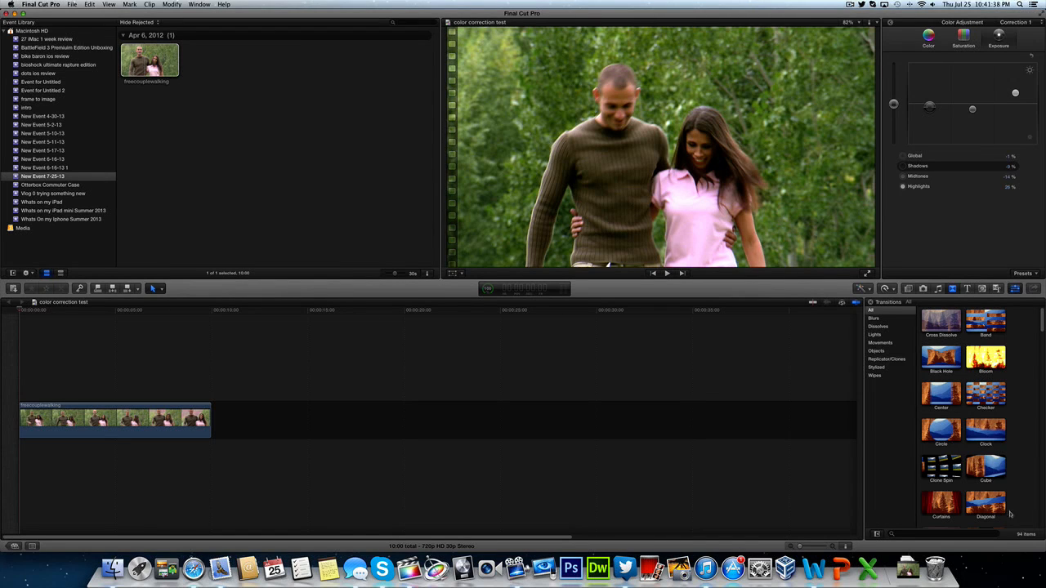
Step: Open the original freecouplewalking.mov from the downloads in QuickTime Player and place it below the corrected image for comparison
{"action": "left_click", "coordinate": [909, 566]}
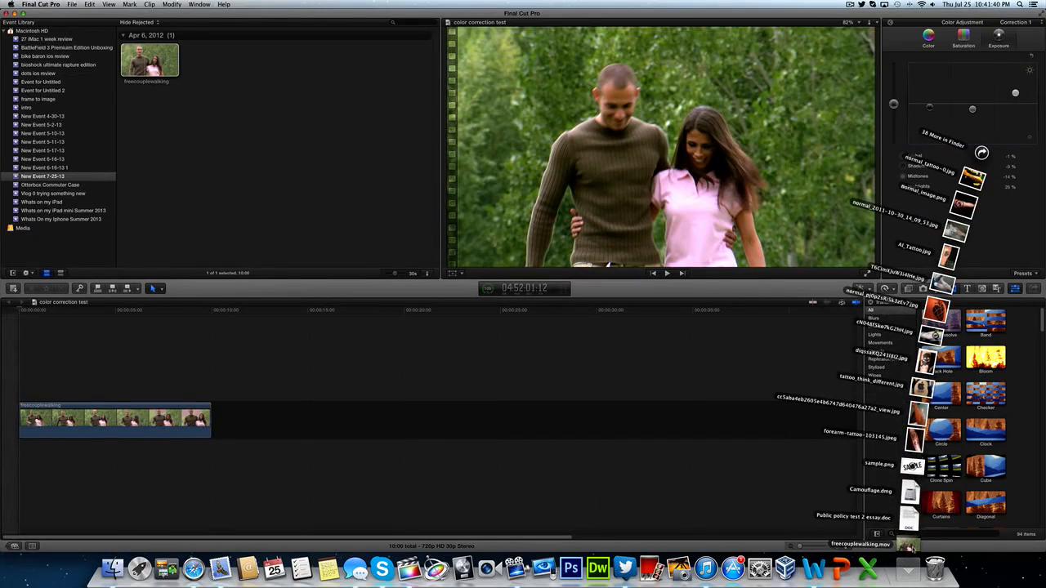
{"action": "left_click", "coordinate": [909, 545]}
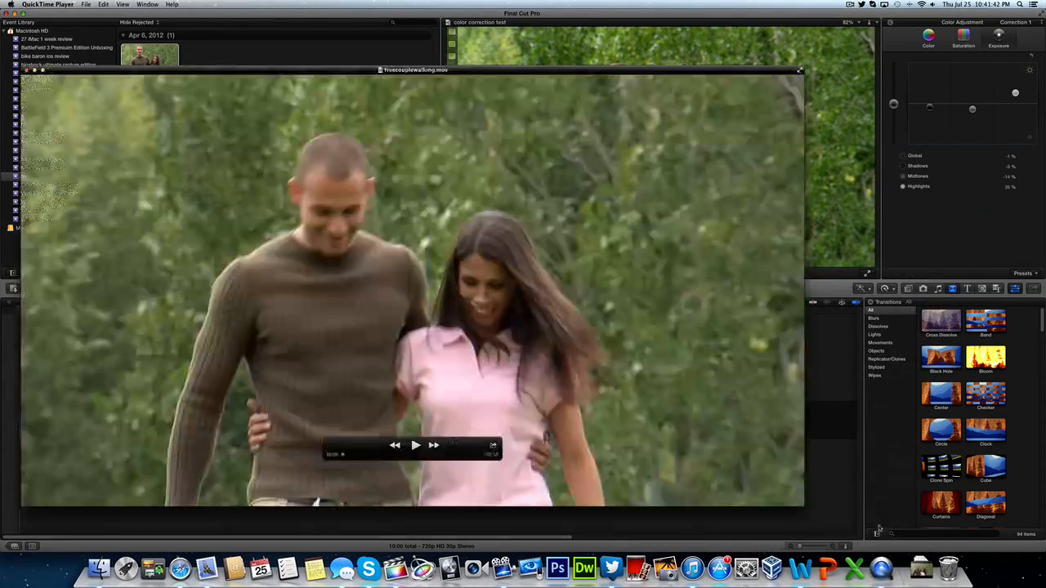
{"action": "left_click_drag", "start_coordinate": [578, 74], "coordinate": [640, 247]}
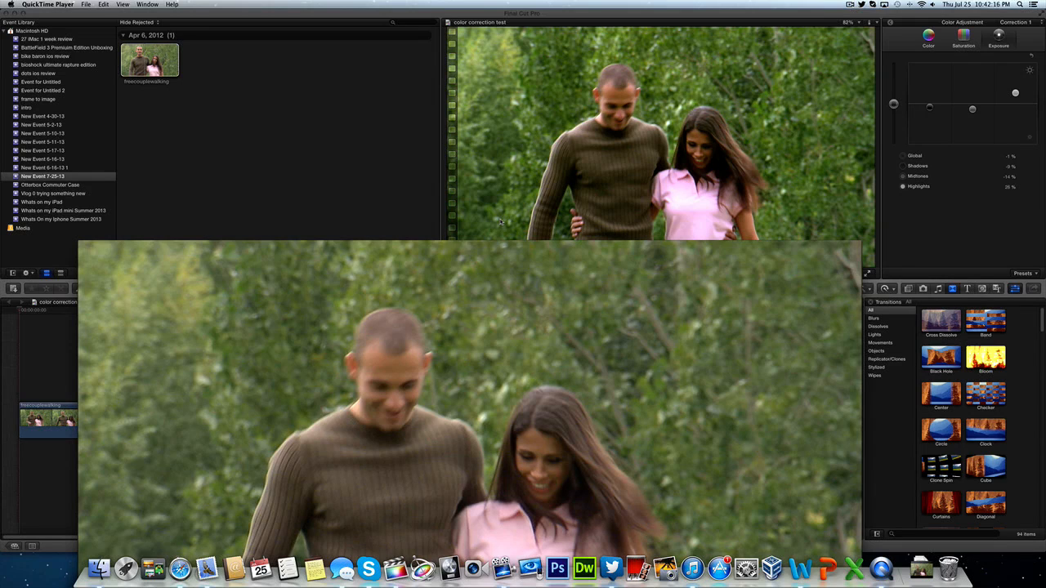
{"action": "mouse_move", "coordinate": [434, 256]}
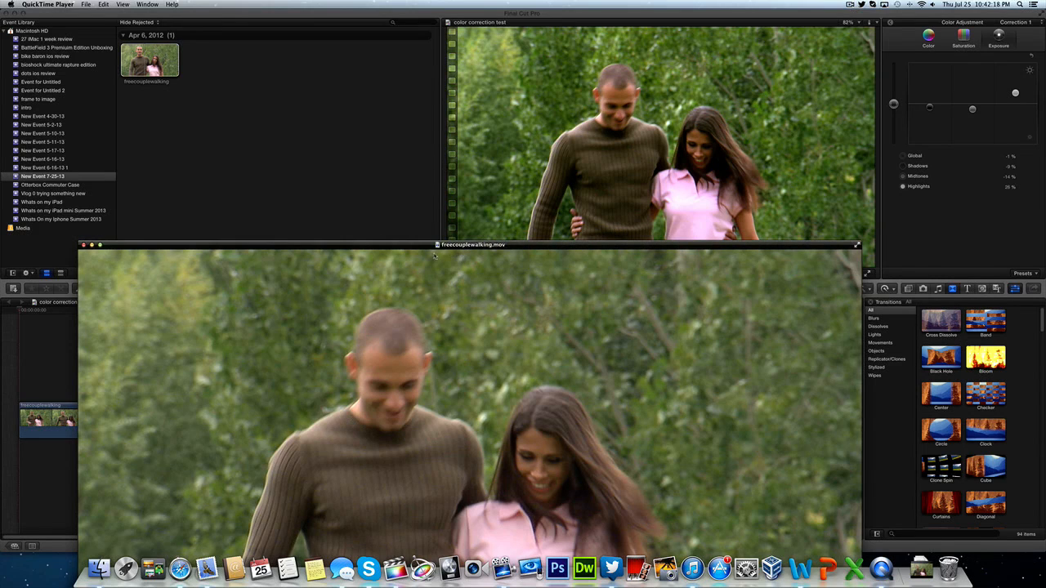